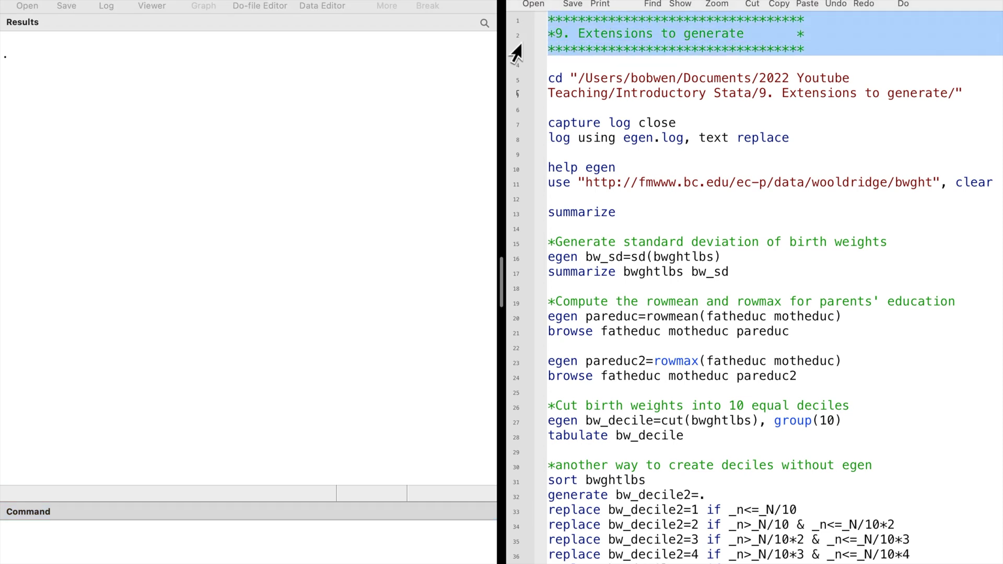
Step: Run the comment header and set the working directory to the lesson's folder
key(super+shift+d)
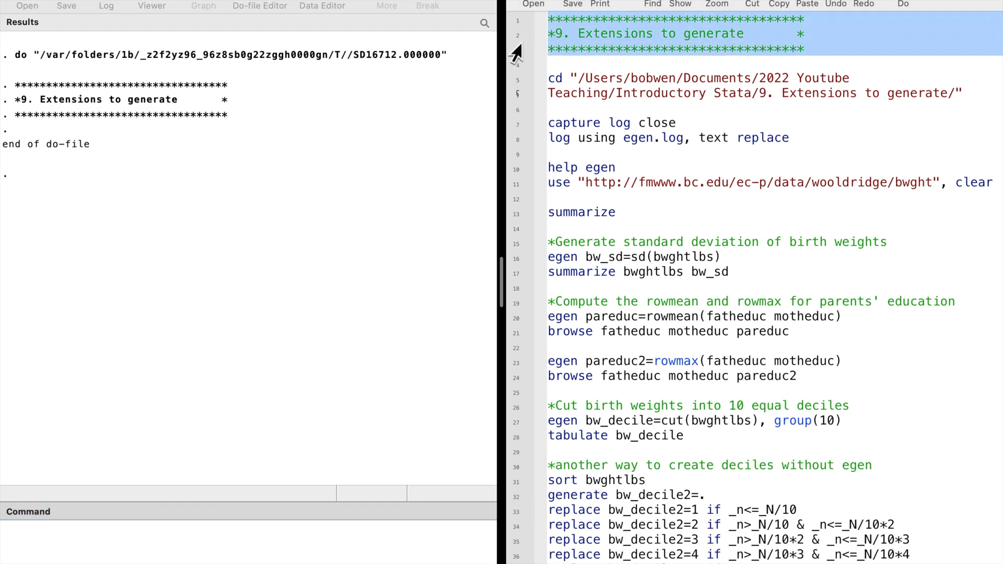
click(516, 86)
key(super+shift+d)
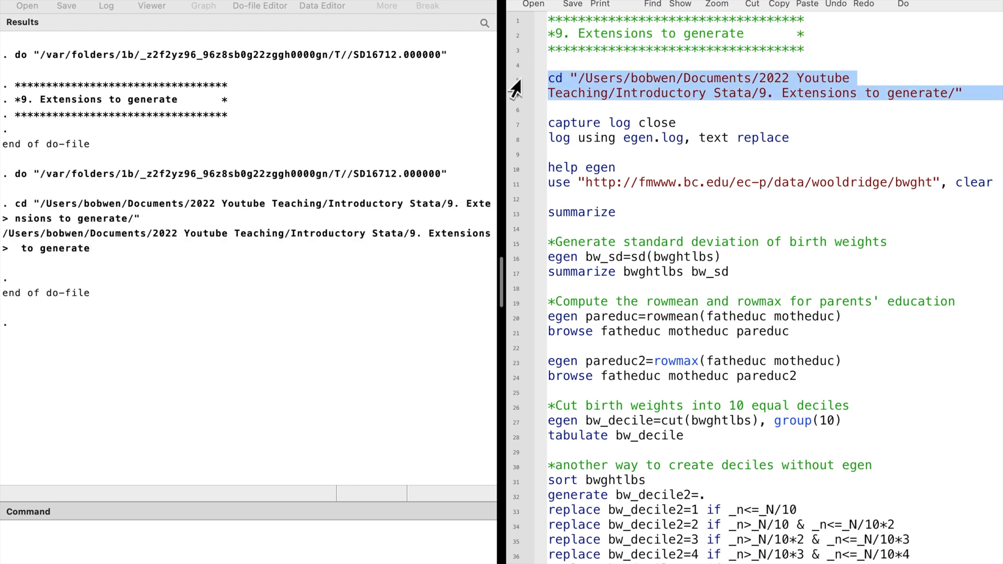
Step: Close any old log, start the text log egen.log, and show the egen help
click(517, 125)
drag(516, 126, 516, 141)
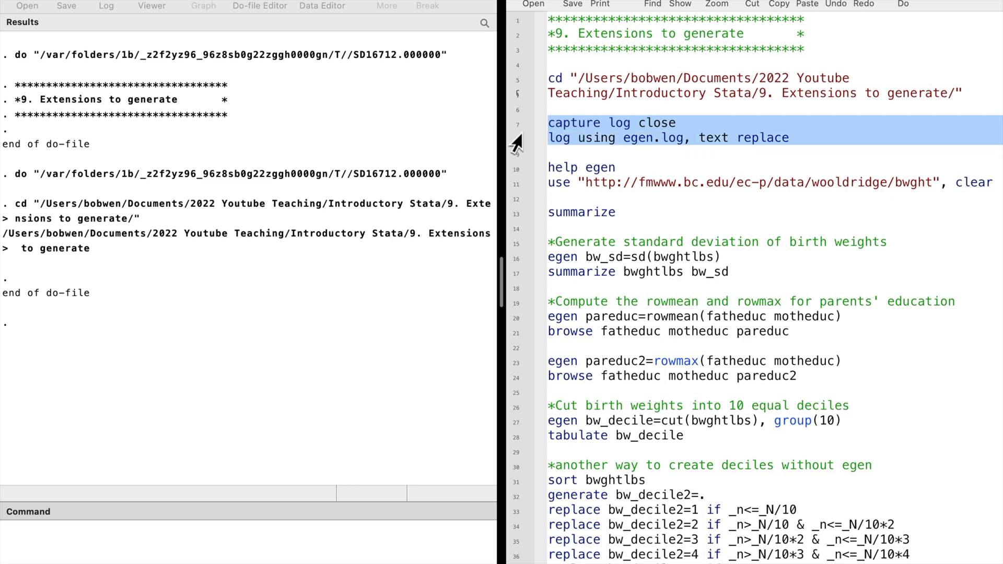
key(super+shift+d)
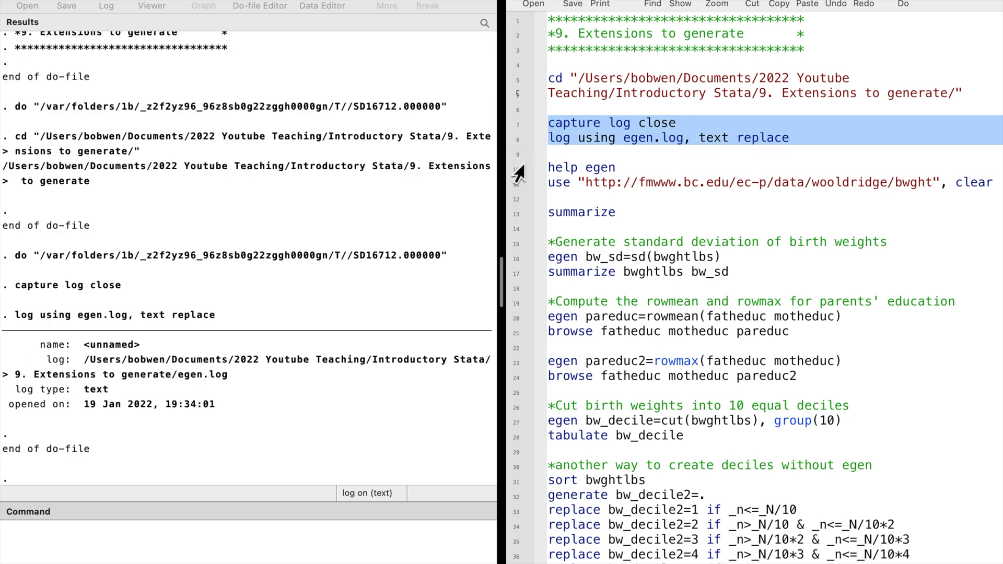
click(517, 170)
key(super+shift+d)
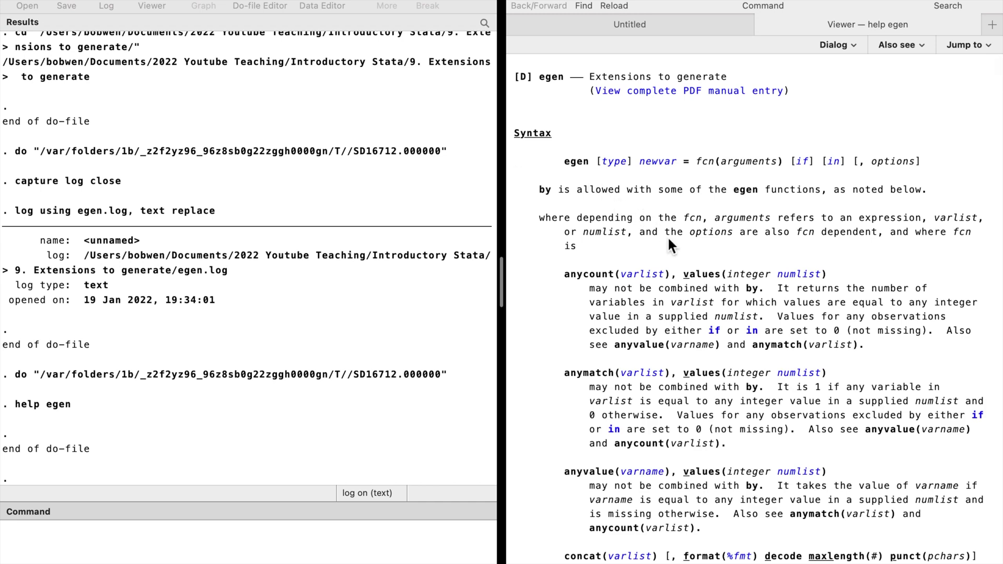
Step: Read down the egen help entry, then return to the do-file script
scroll(668, 240, down, 4)
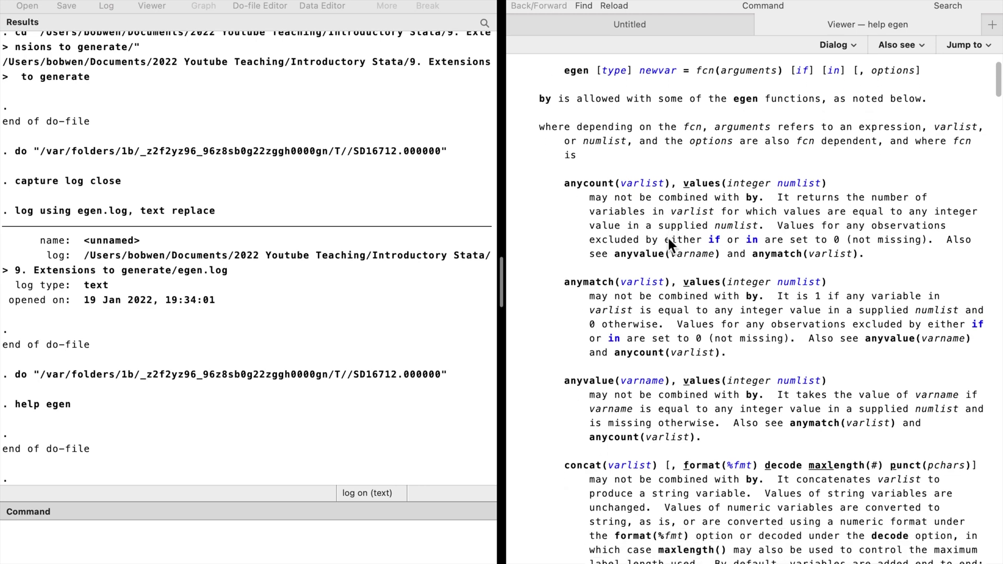
scroll(669, 239, down, 2)
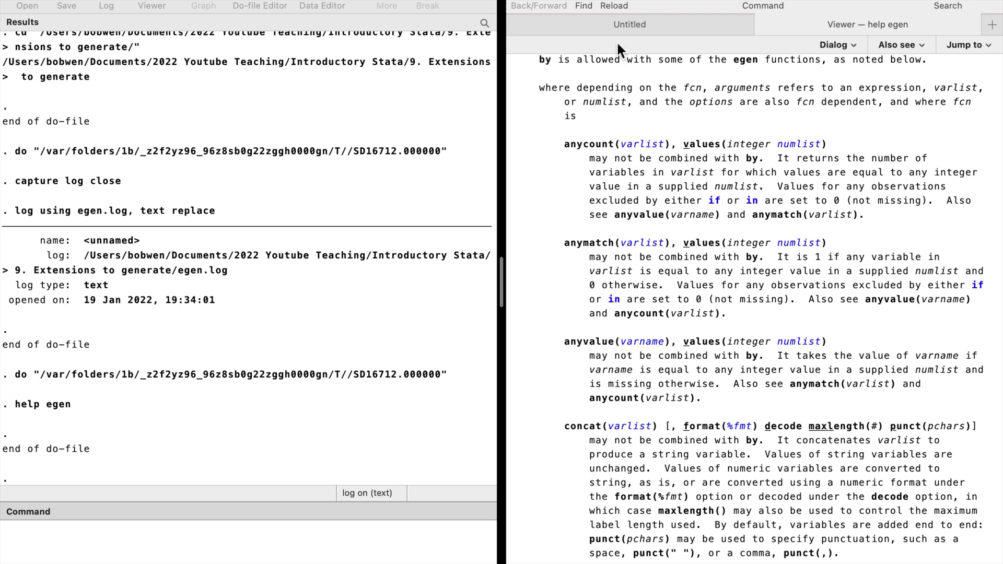
click(622, 26)
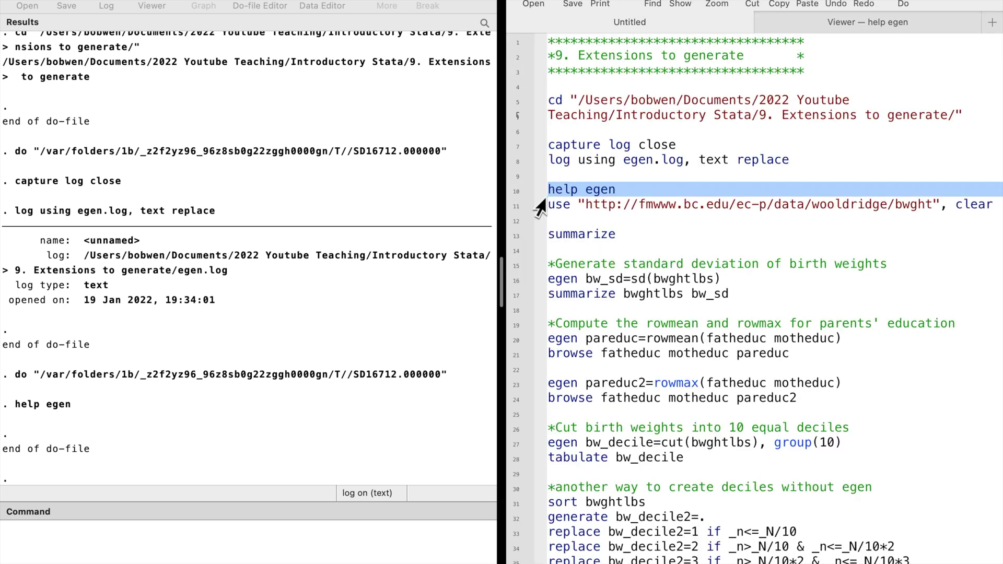
Step: Add a blank line after help egen and load the bwght birth-weight dataset
click(635, 189)
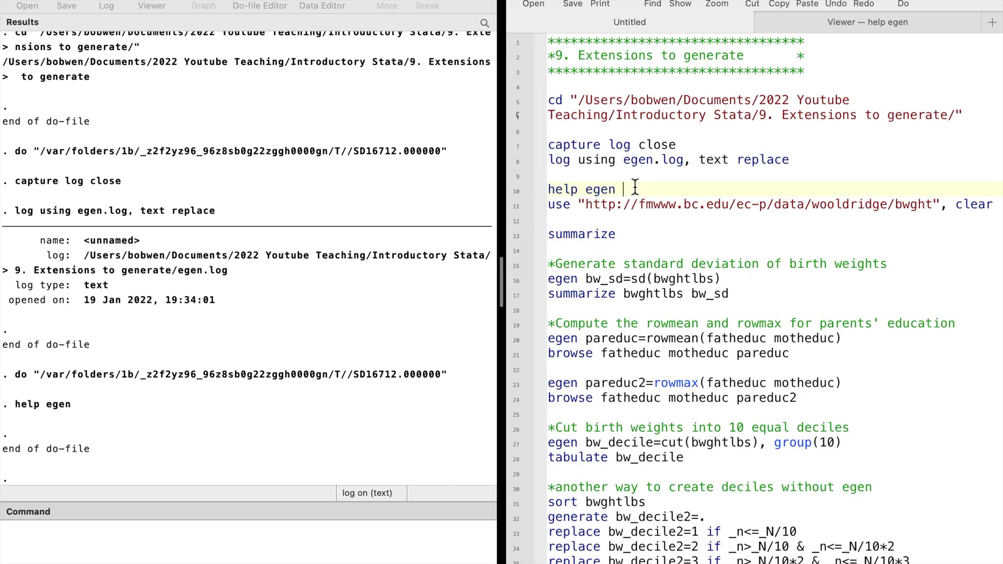
key(Return)
click(514, 221)
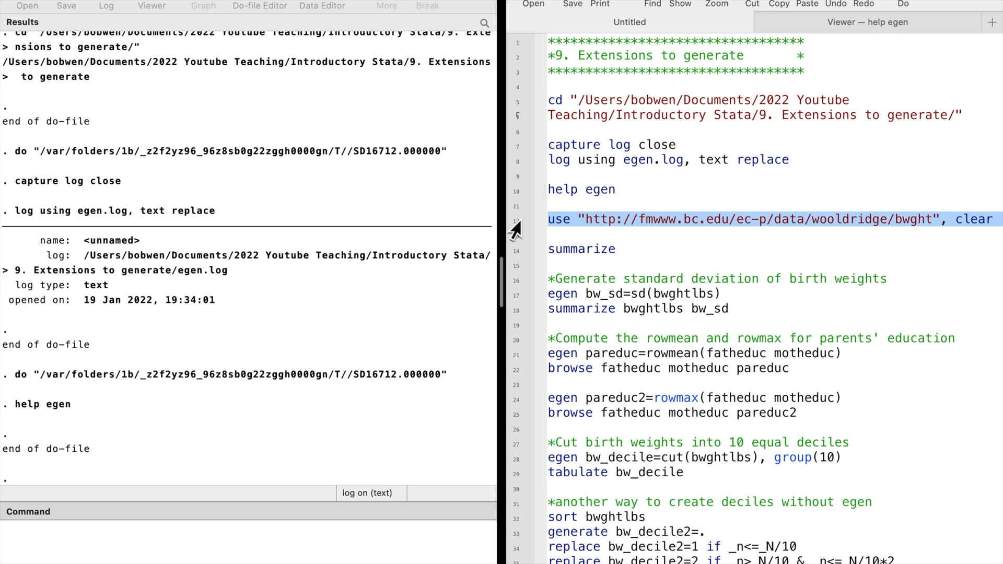
key(super+shift+d)
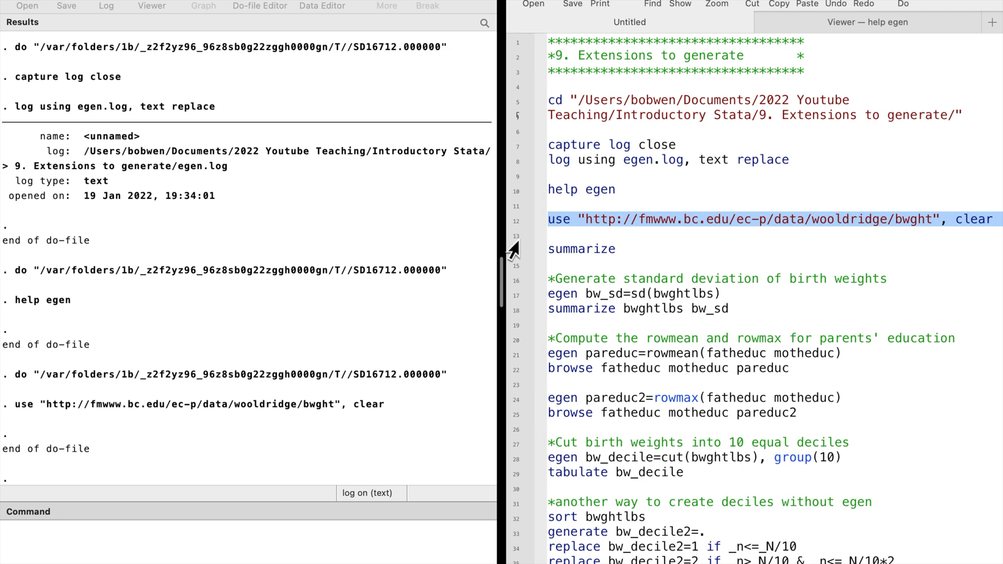
Step: Summarize every variable in the dataset, showing 1,388 observations
click(511, 250)
key(super+shift+d)
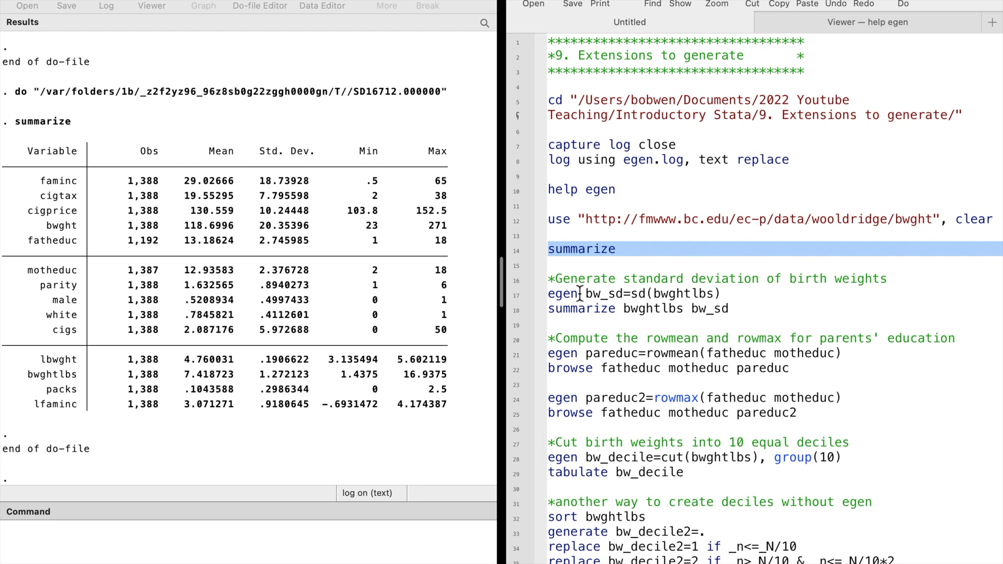
click(512, 297)
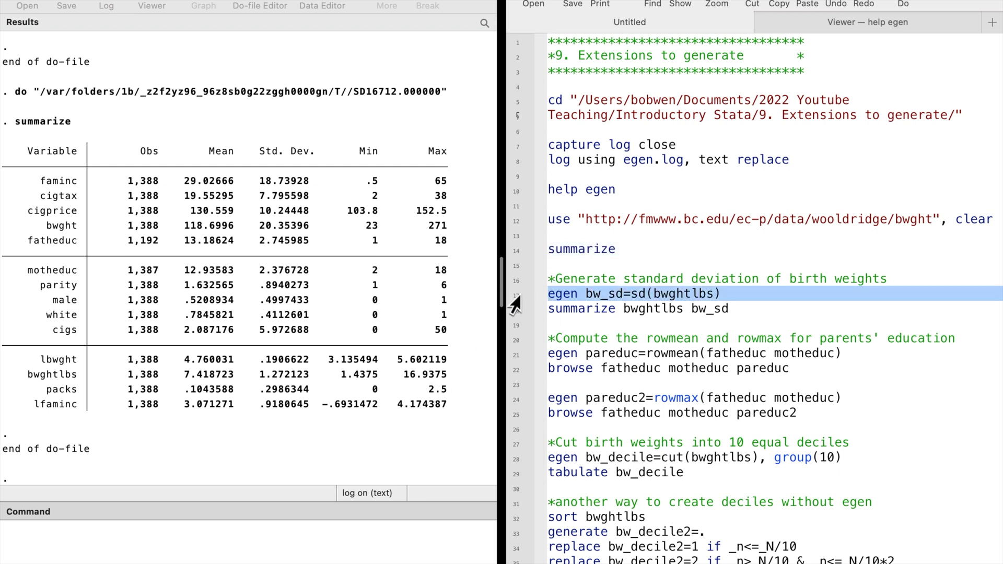
Step: Create bw_sd=sd(bwghtlbs) and summarize both, showing bw_sd constant at 1.272123
key(super+shift+d)
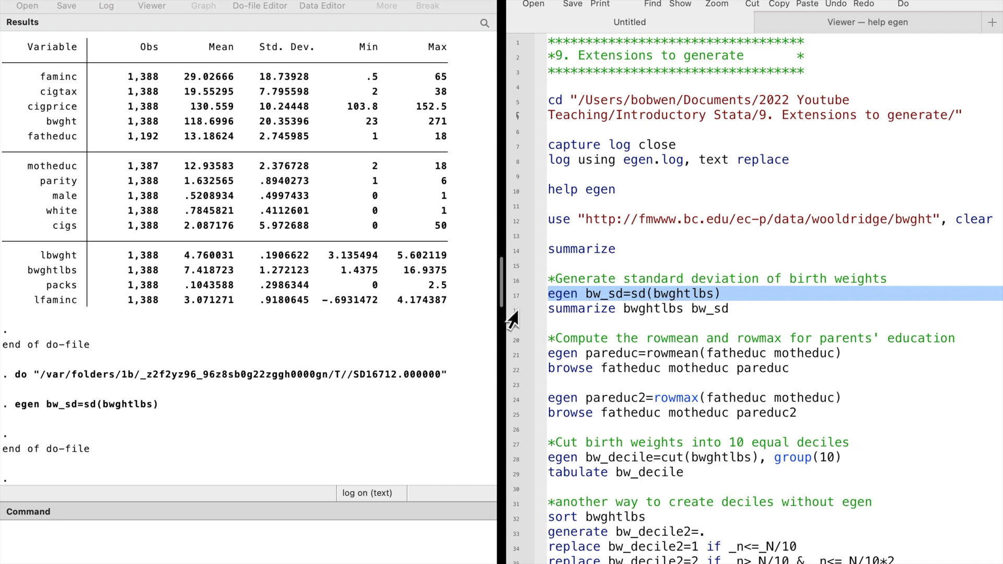
click(509, 312)
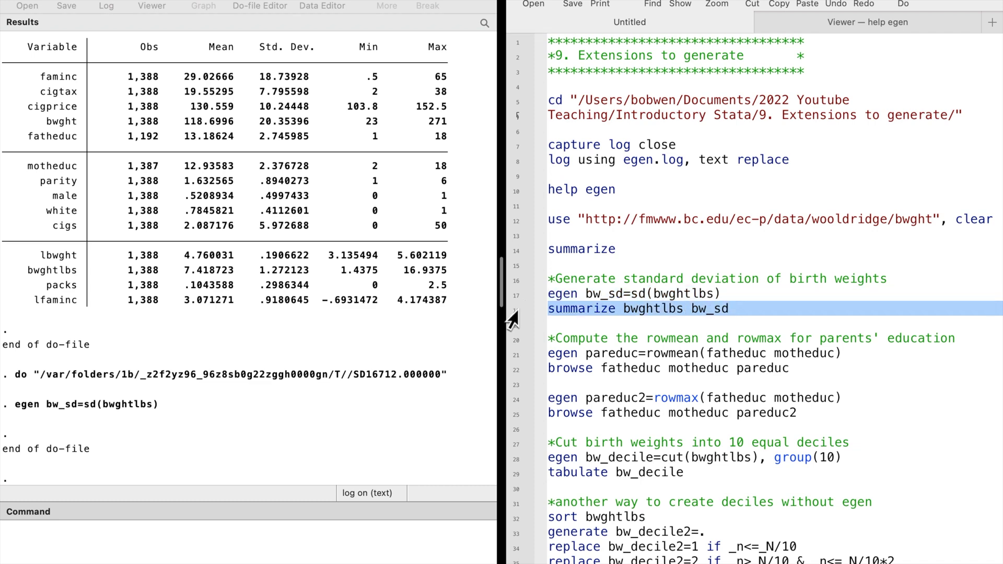
key(super+shift+d)
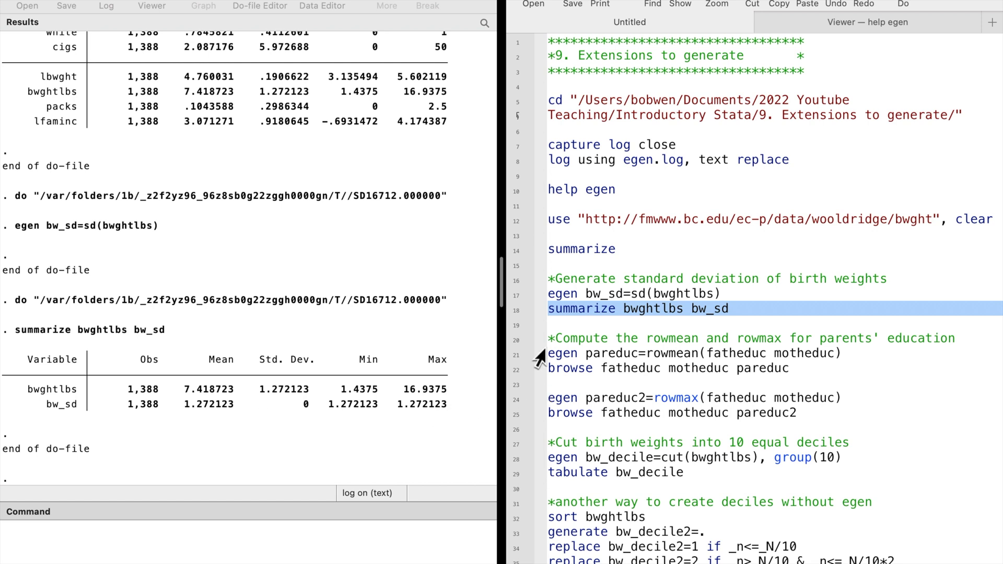
click(510, 356)
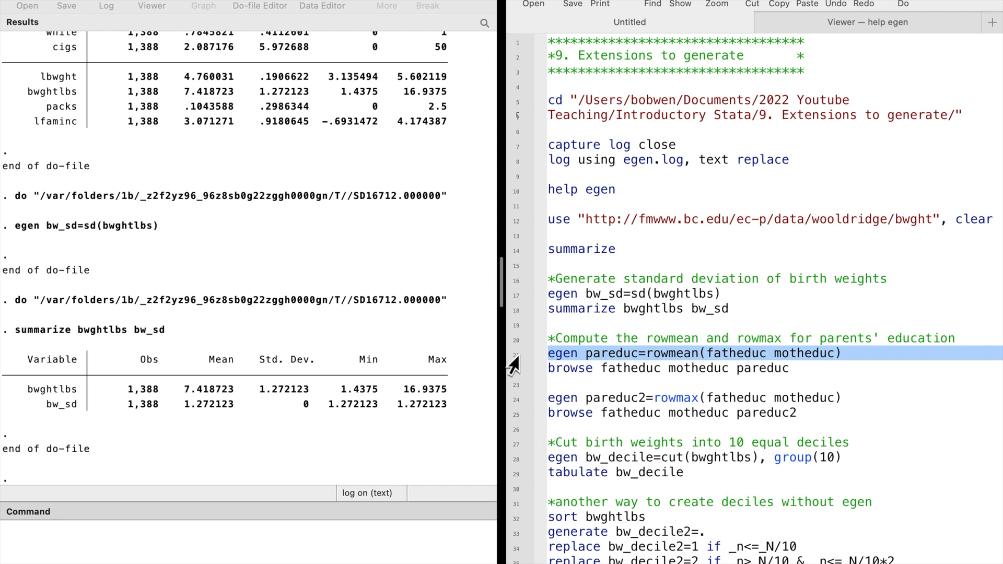
Step: Create pareduc as rowmean of fatheduc and motheduc and browse all three columns
scroll(94, 316, up, 5)
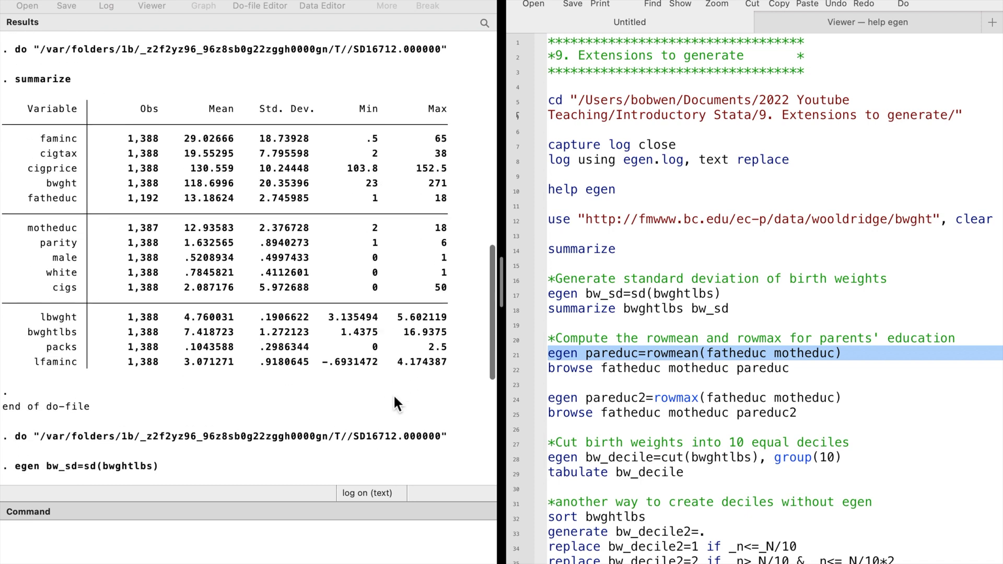
click(510, 370)
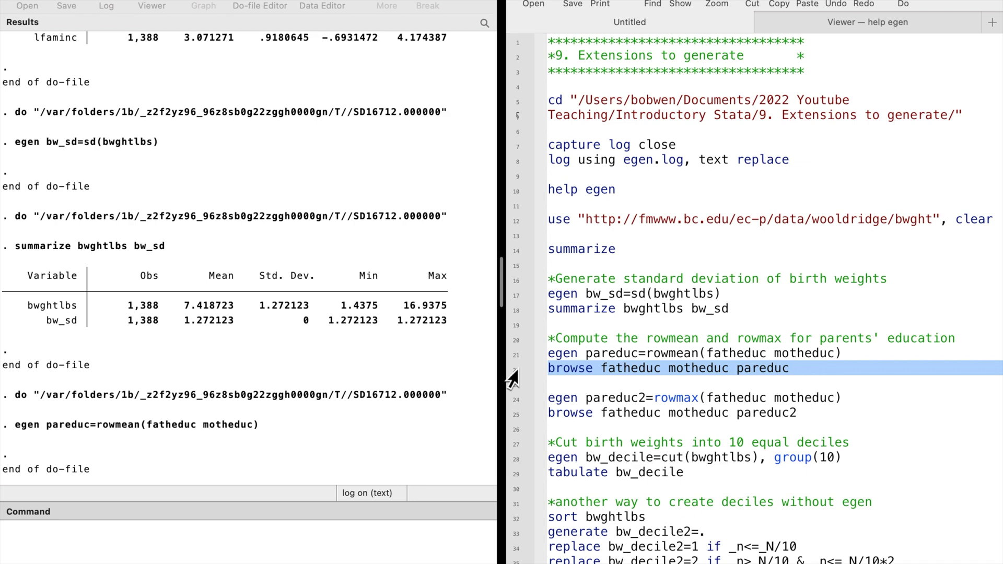
key(super+shift+d)
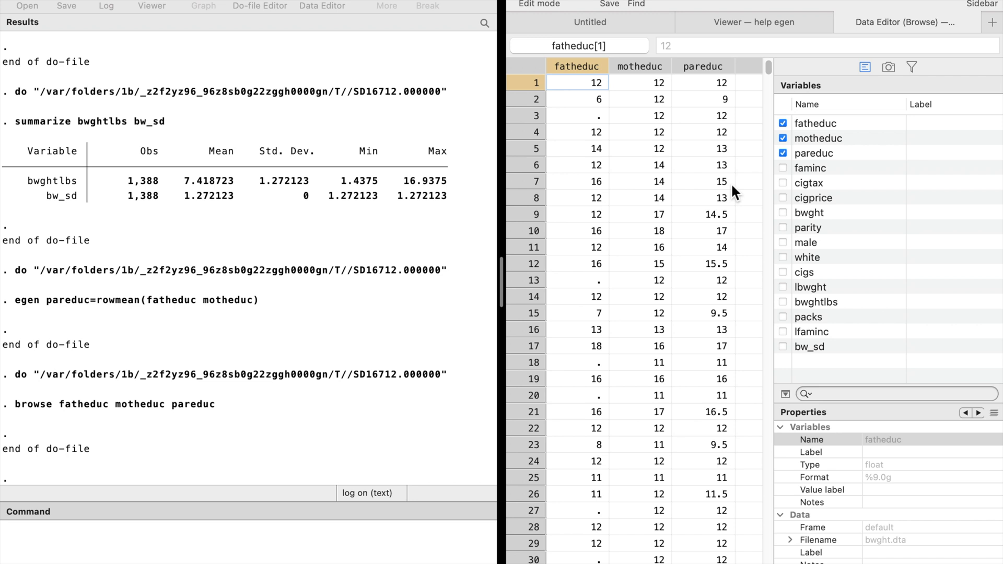
Step: Return to the egen do-file script and select the pareduc2 rowmax line
click(619, 27)
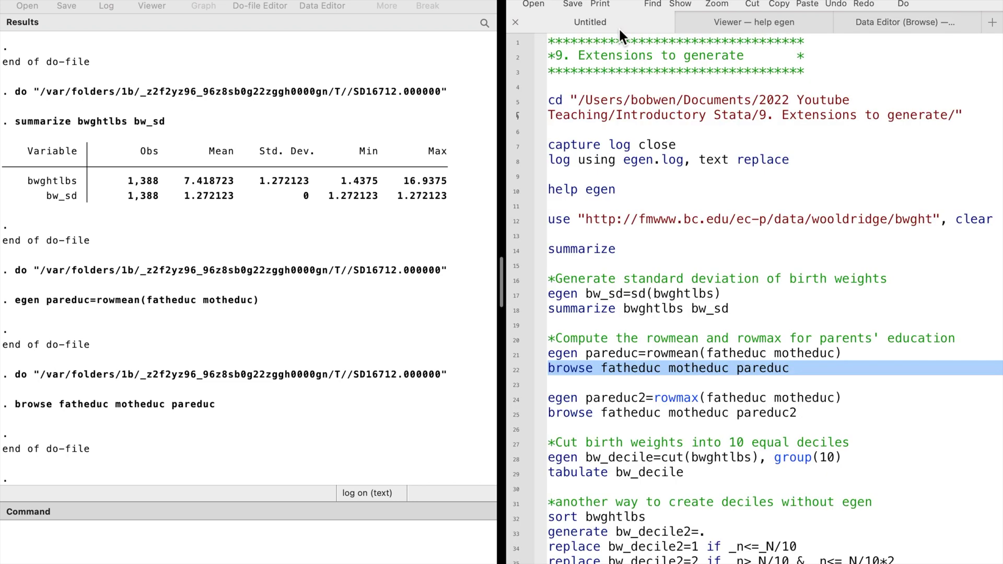
click(513, 402)
Step: Create pareduc2=rowmax(fatheduc motheduc) and browse it beside both parents' education
key(super+shift+d)
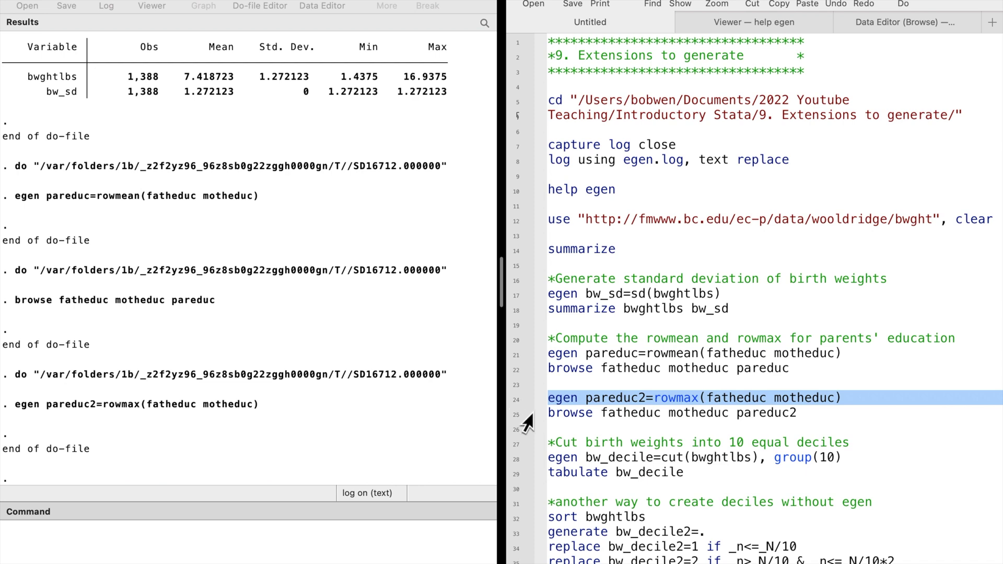
click(510, 416)
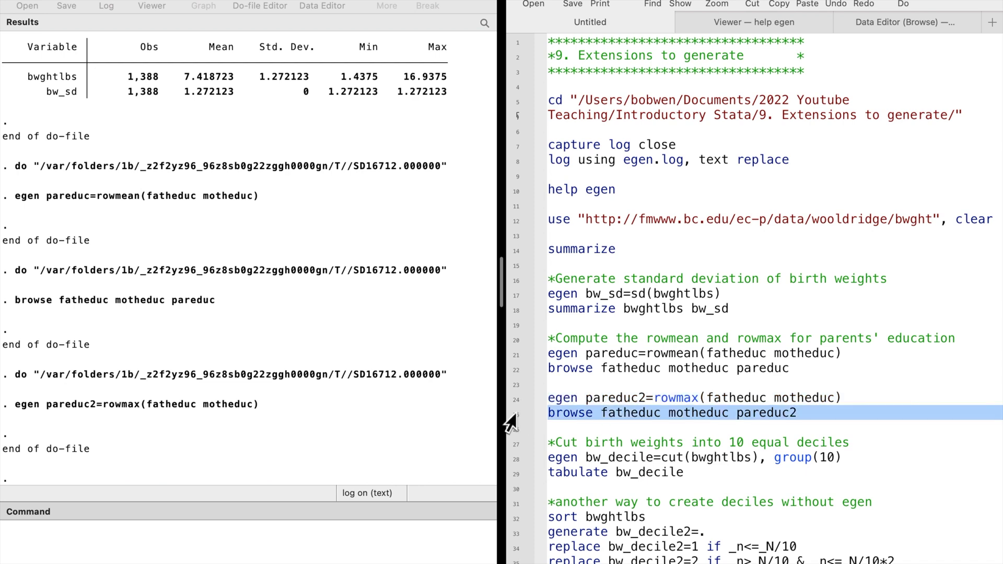
key(super+shift+d)
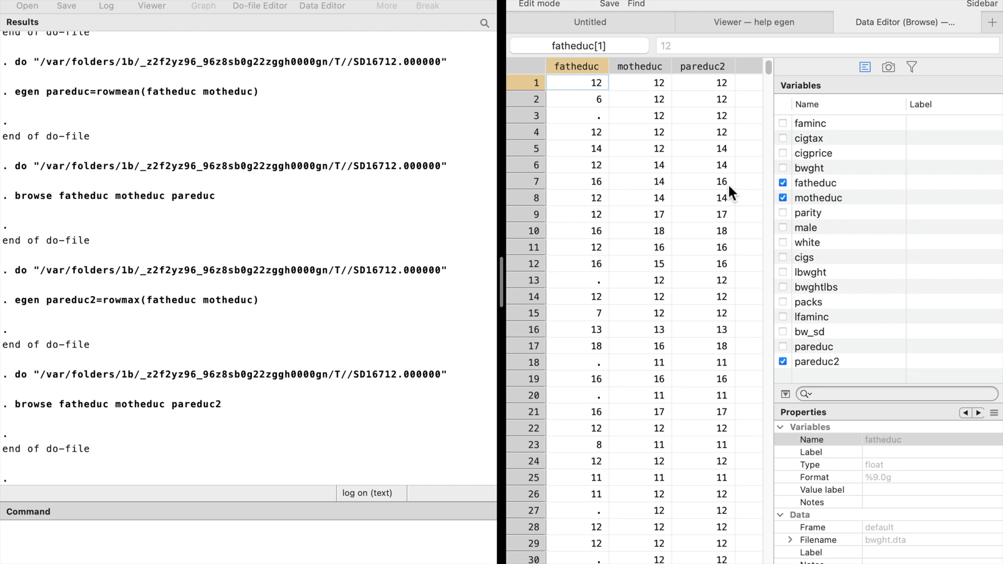
click(629, 24)
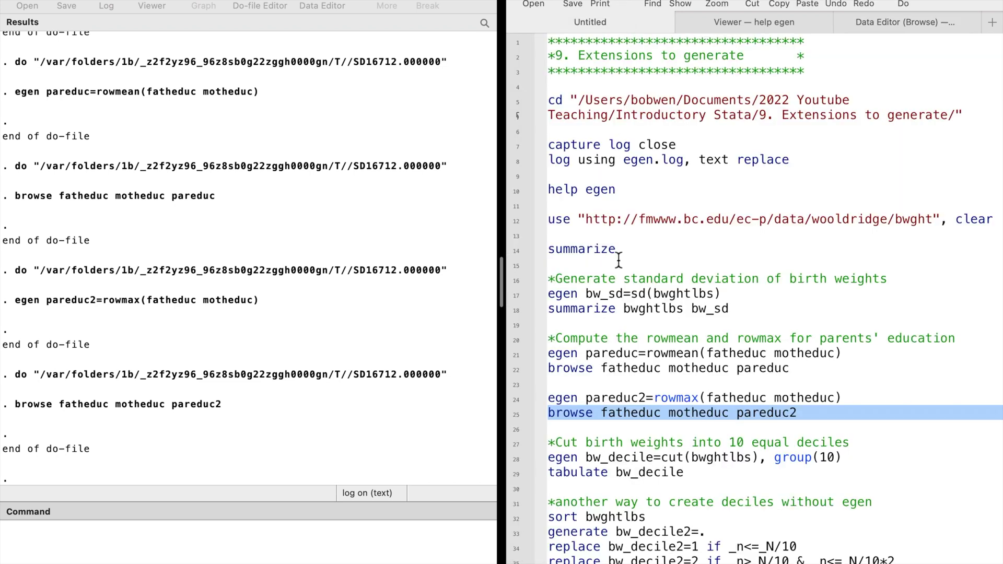
Step: Create bw_decile=cut(bwghtlbs), group(10) and tabulate it, showing groups 0 to 9
scroll(631, 402, down, 3)
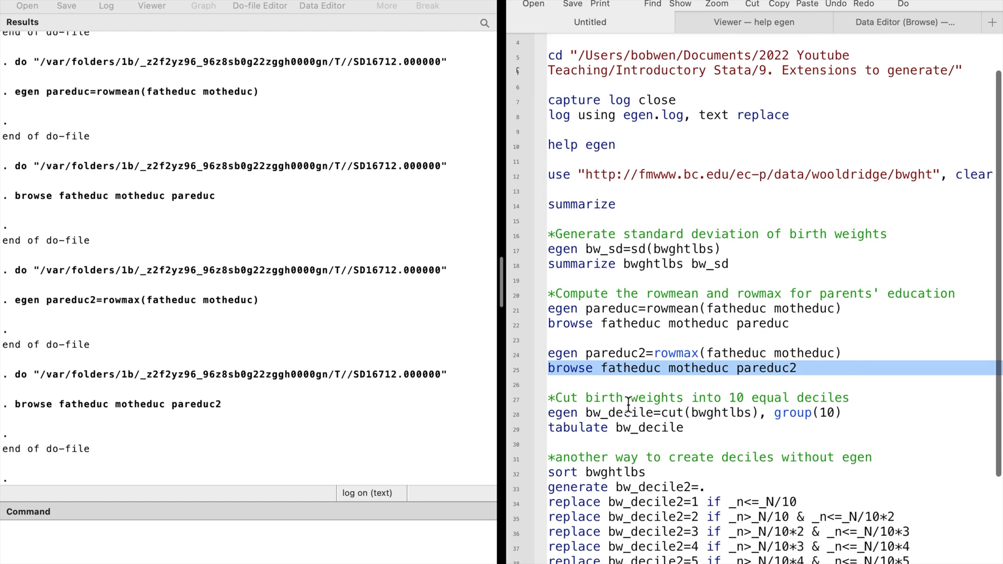
click(512, 416)
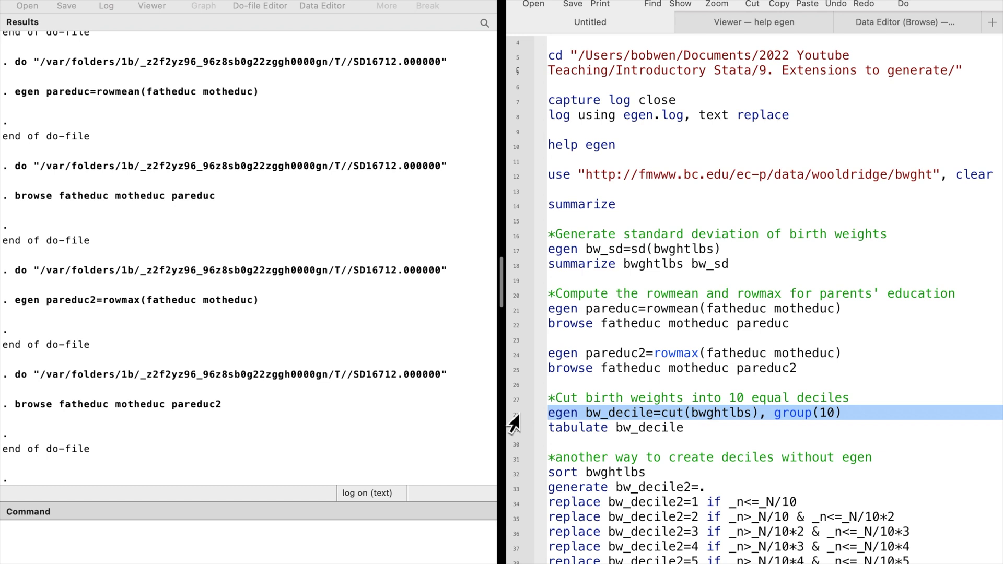
key(super+shift+d)
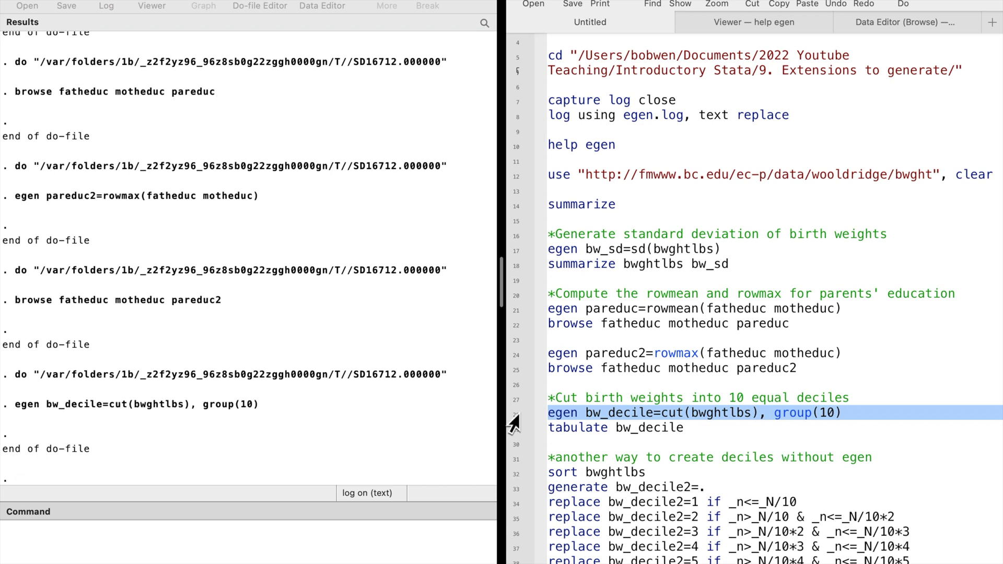
scroll(646, 397, down, 1)
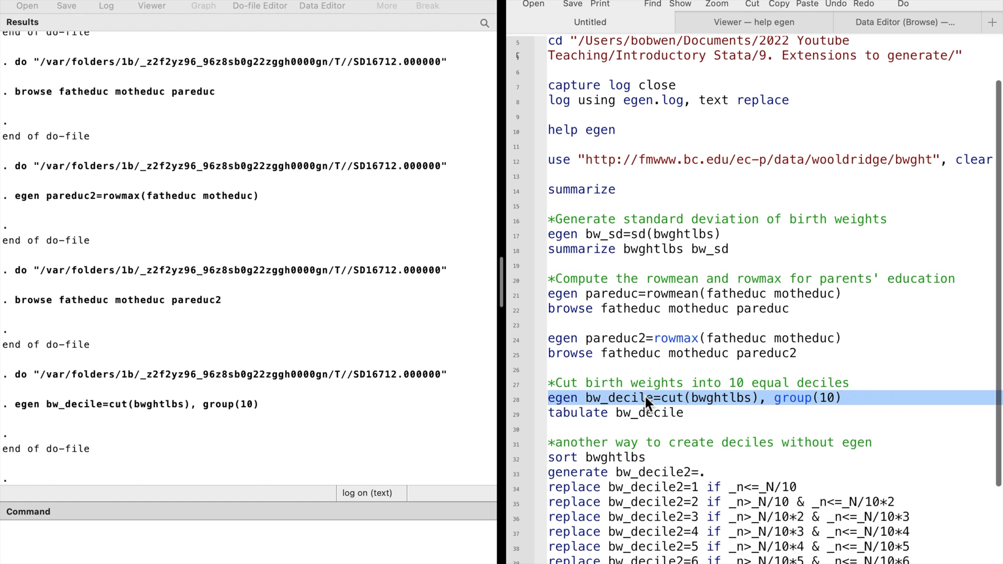
click(512, 415)
key(super+shift+d)
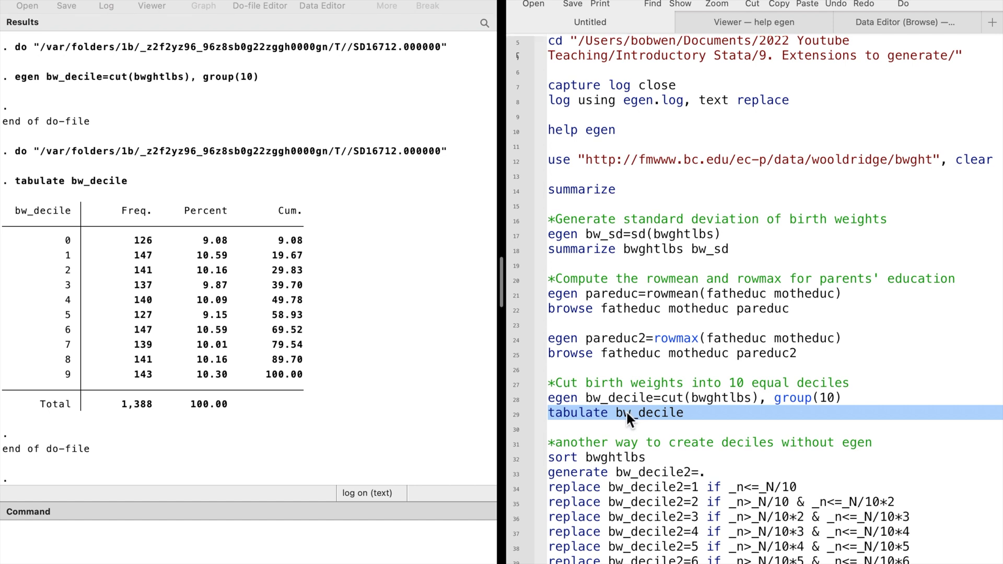
Step: Run lines 32–44, sorting bwghtlbs to build bw_decile2 and tabulating its deciles 1 to 10
scroll(605, 412, down, 2)
scroll(620, 425, down, 6)
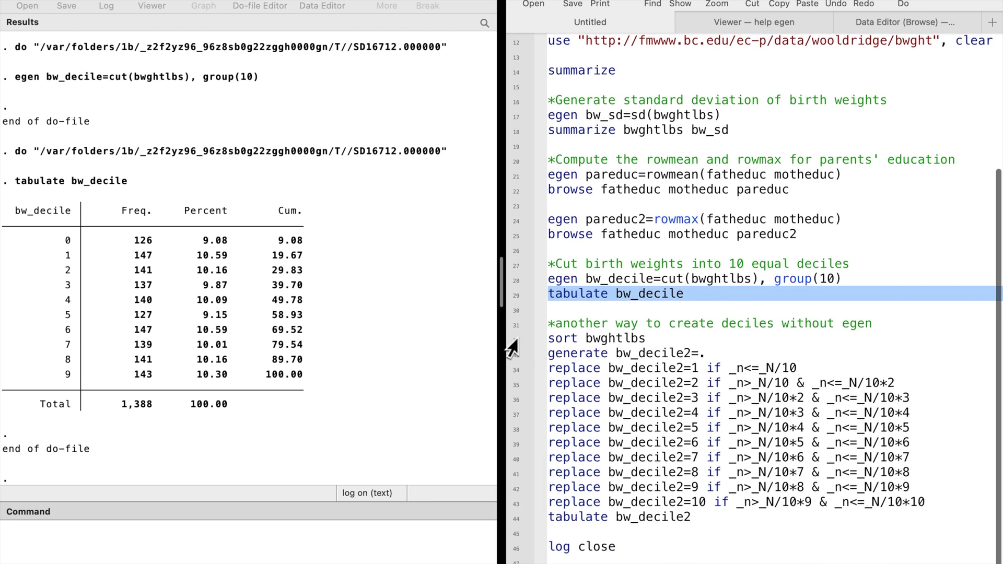
drag(511, 342, 527, 528)
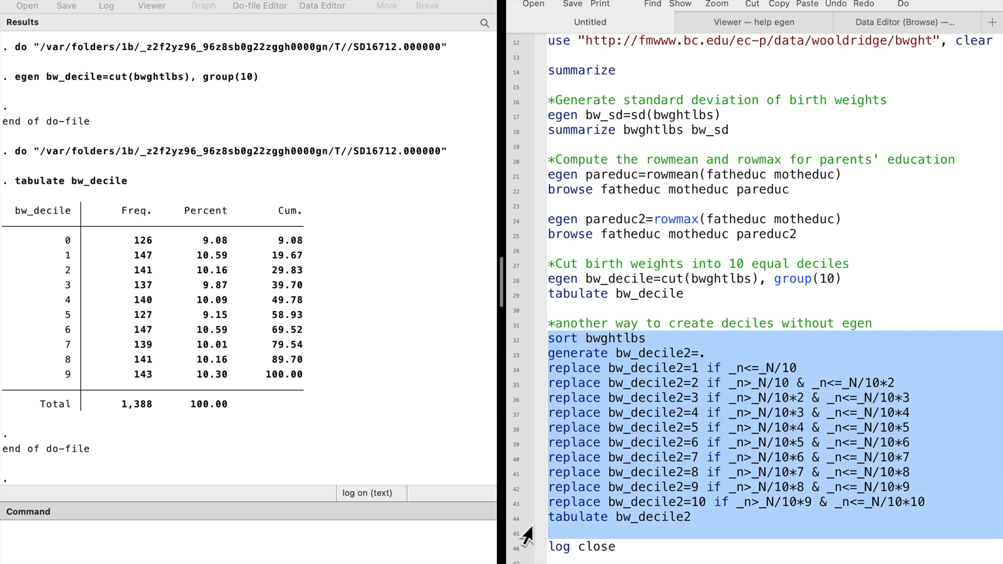
key(super+shift+d)
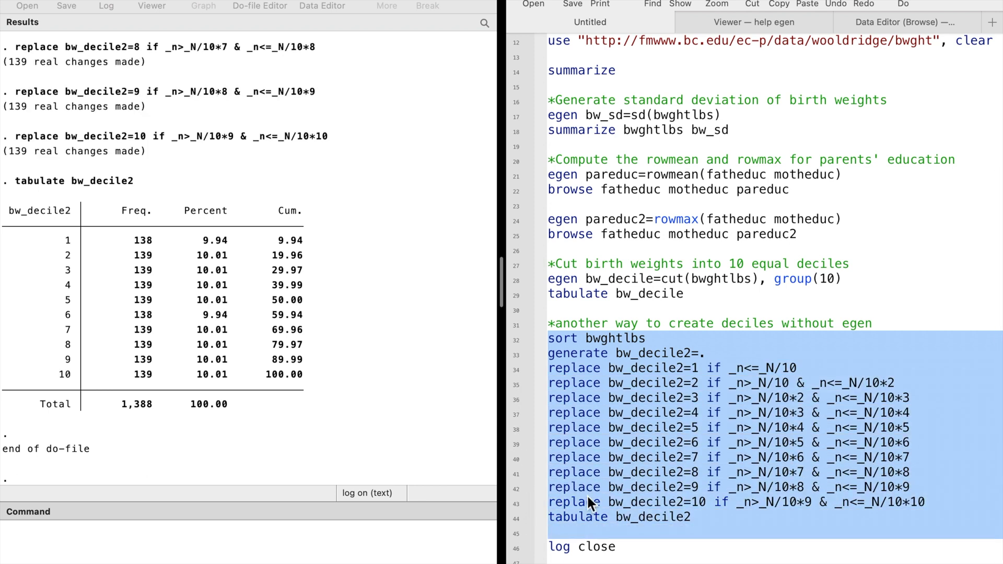